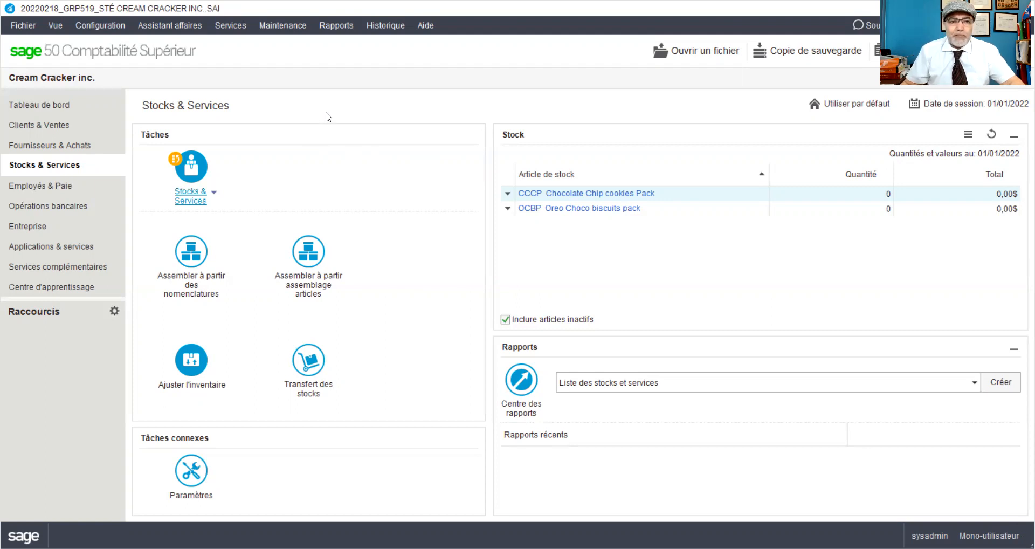
Open the Fonctions page of the company settings after viewing the Fournisseurs & Achats and Clients & Ventes modules
{"action": "left_click", "coordinate": [44, 147]}
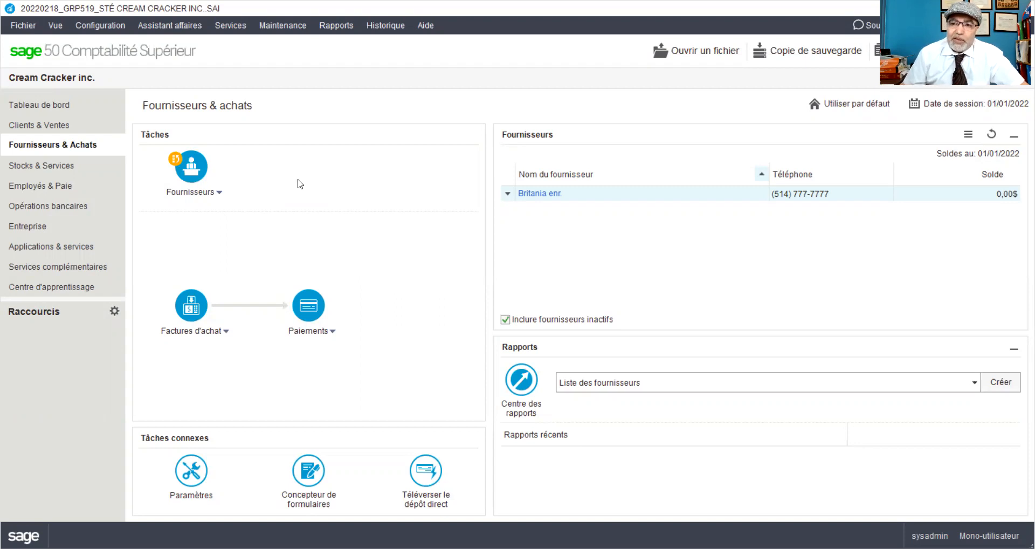
{"action": "left_click", "coordinate": [56, 130]}
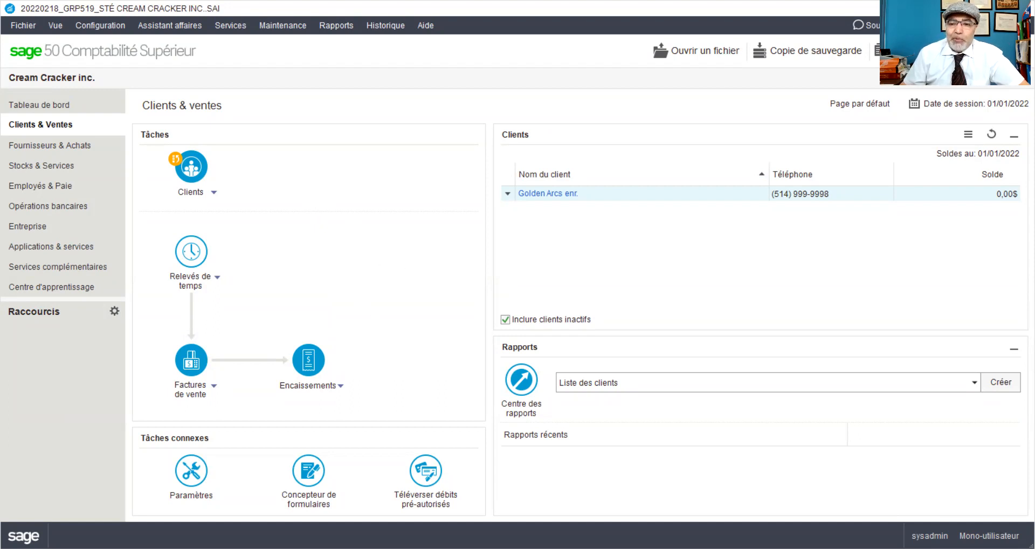
{"action": "left_click", "coordinate": [108, 31]}
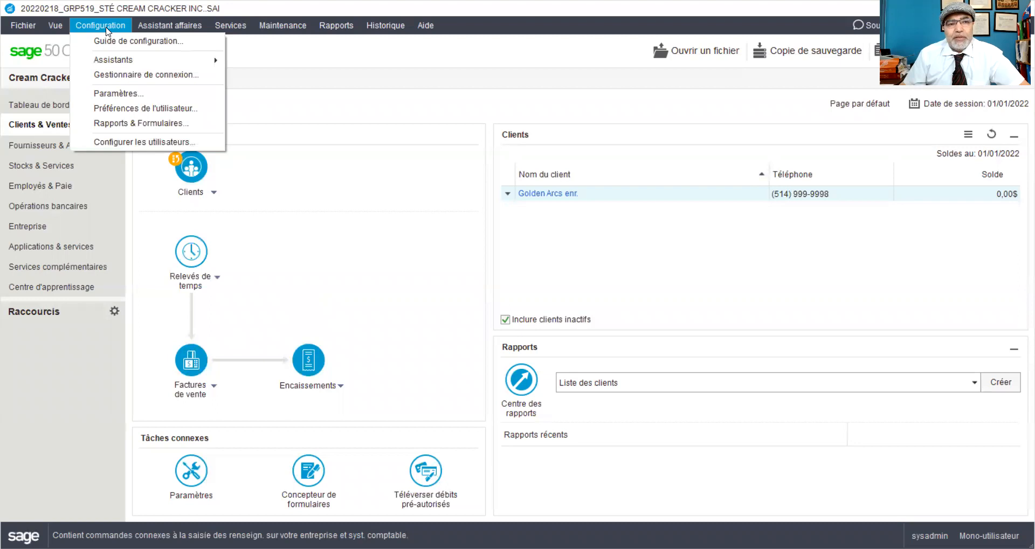
{"action": "left_click", "coordinate": [111, 96]}
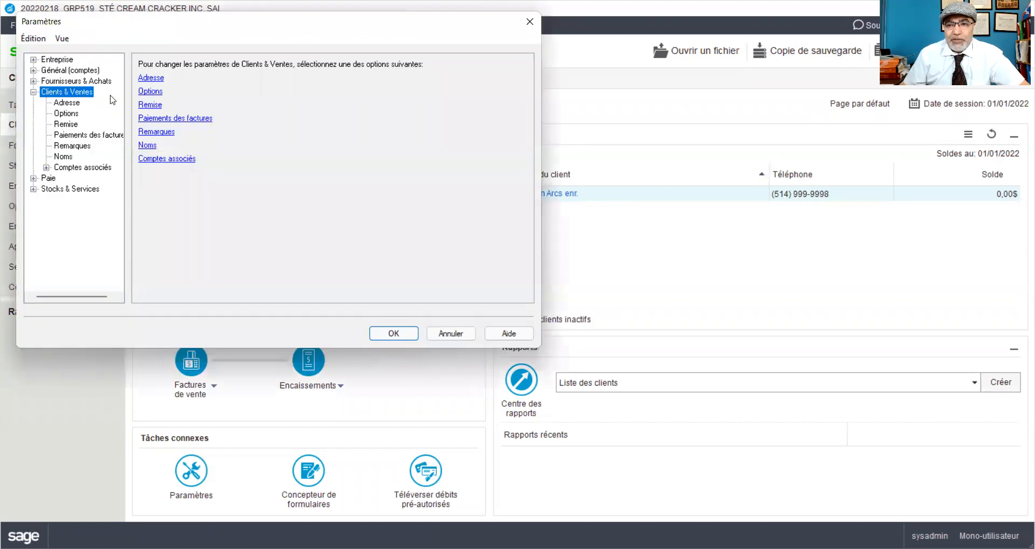
{"action": "left_click", "coordinate": [33, 60]}
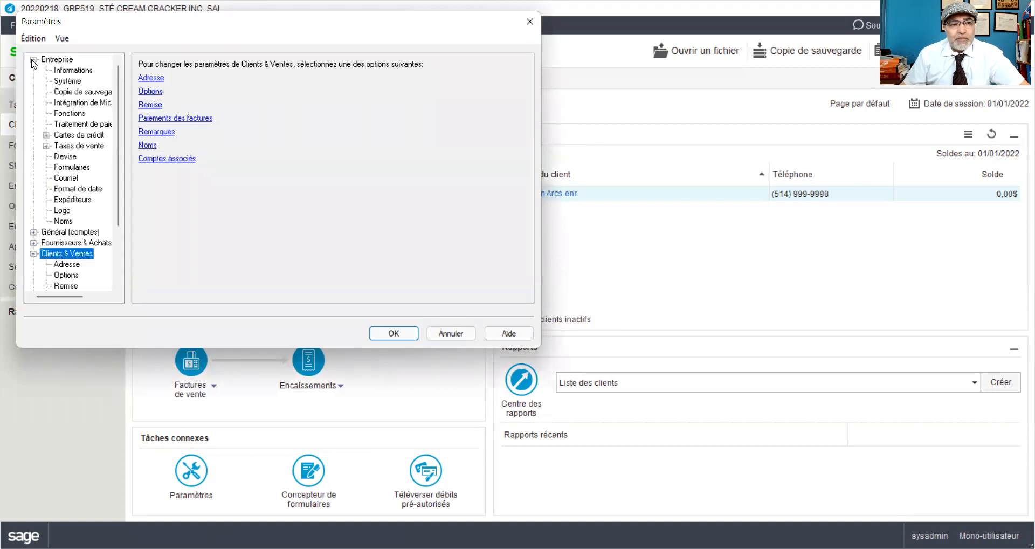
{"action": "left_click", "coordinate": [71, 115]}
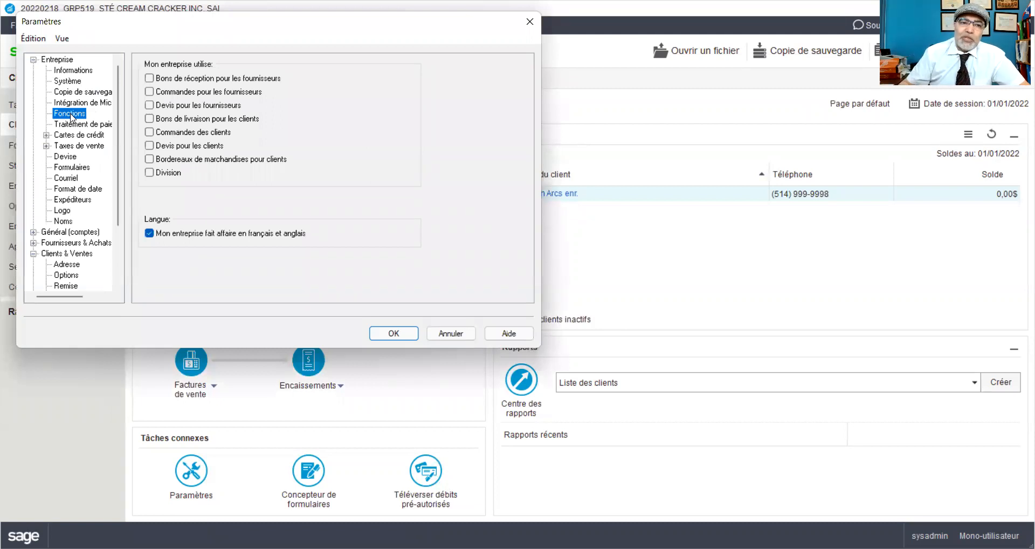
Enable Bons de réception, Commandes and Devis for the company's suppliers
{"action": "left_click", "coordinate": [154, 80]}
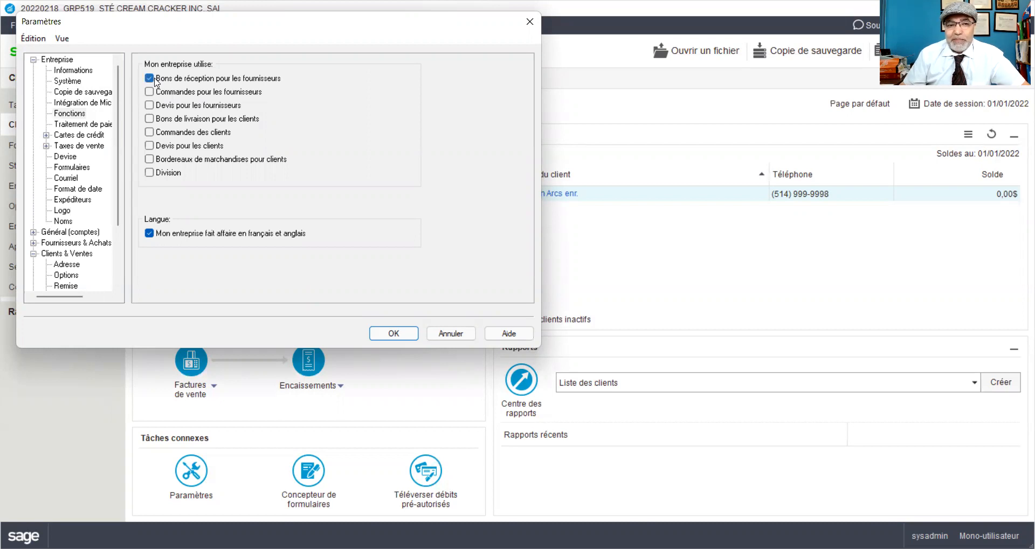
{"action": "left_click", "coordinate": [150, 93]}
{"action": "left_click", "coordinate": [149, 92]}
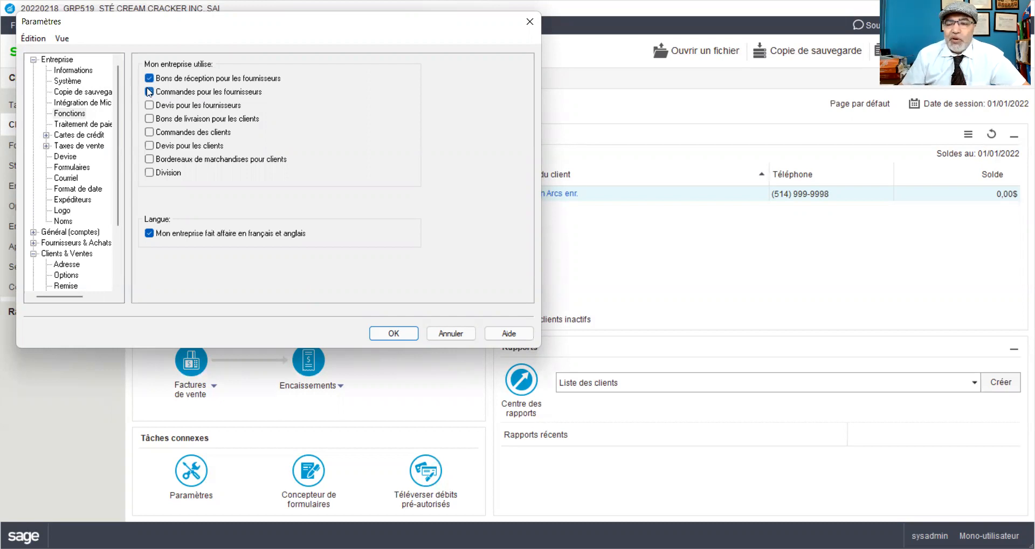
{"action": "left_click", "coordinate": [149, 93]}
{"action": "left_click", "coordinate": [149, 105]}
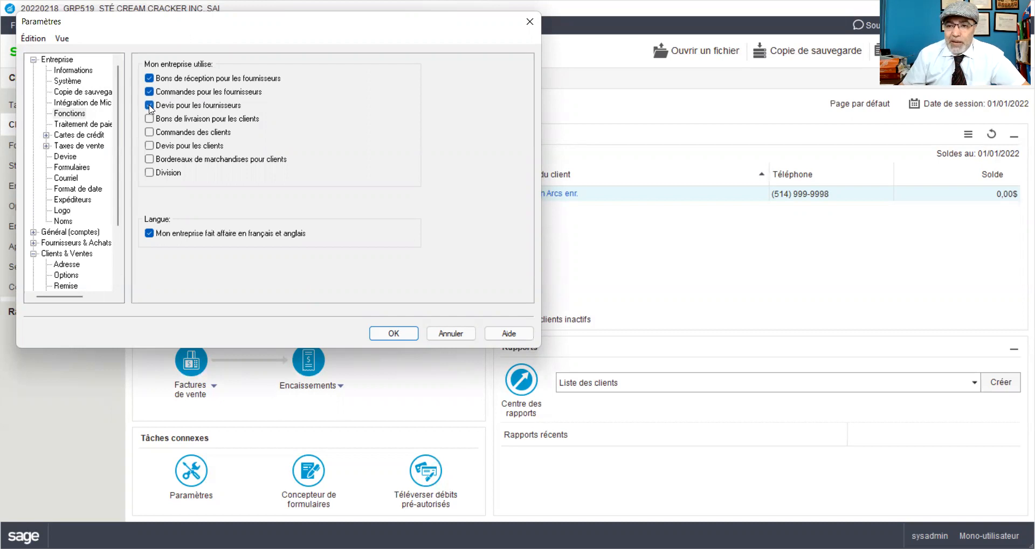
Enable Bons de livraison, Commandes and Devis for the company's customers, and save the settings
{"action": "left_click", "coordinate": [150, 119]}
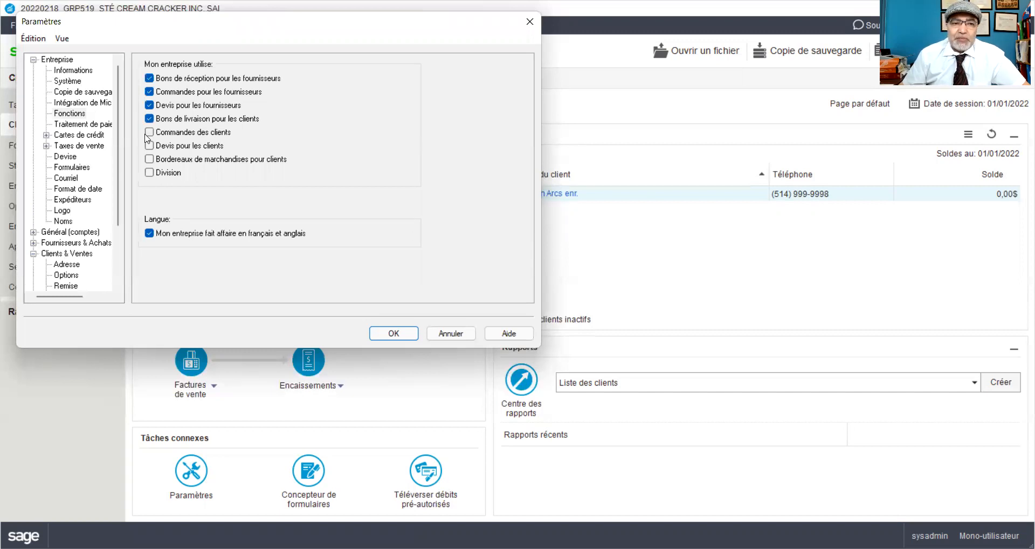
{"action": "left_click", "coordinate": [149, 132]}
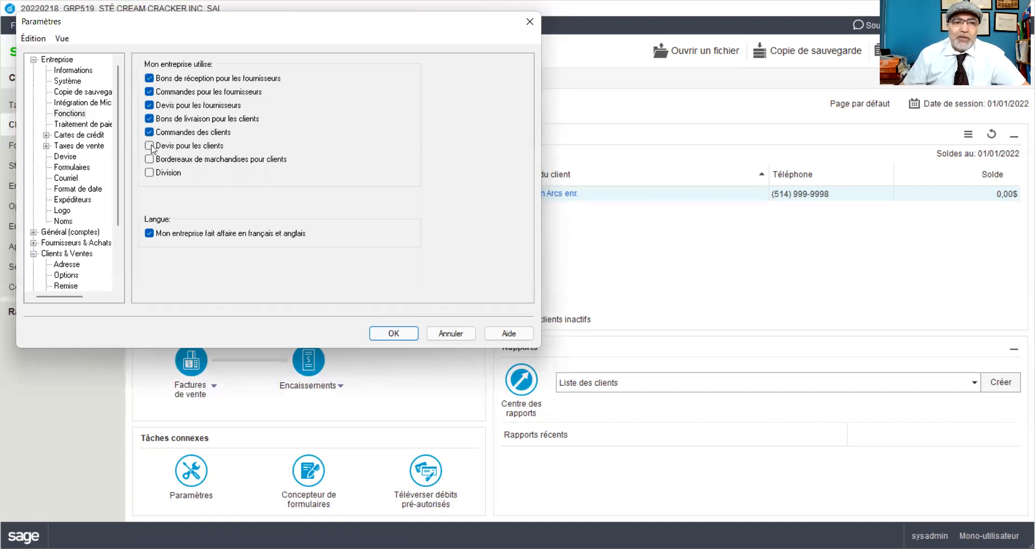
{"action": "left_click", "coordinate": [149, 145]}
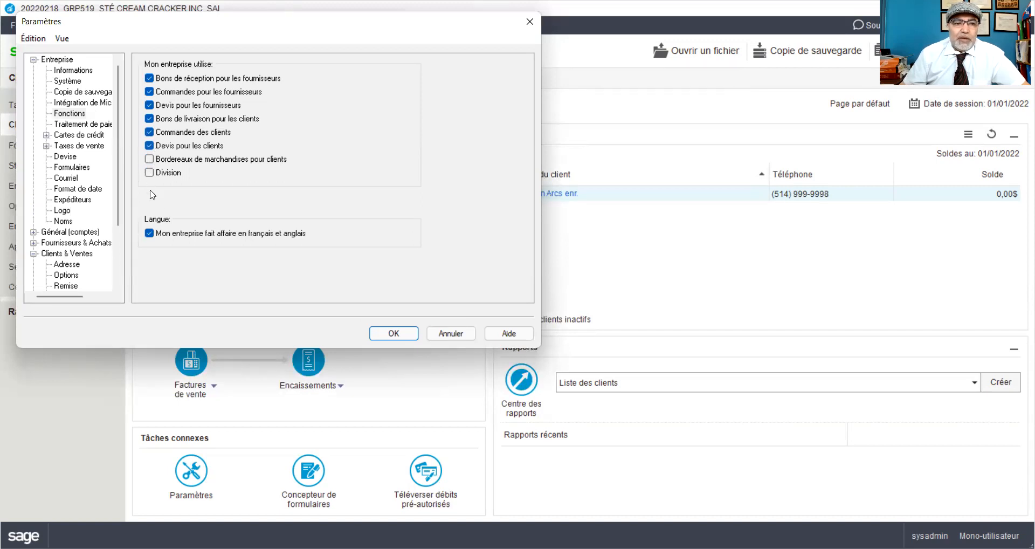
{"action": "left_click", "coordinate": [394, 334]}
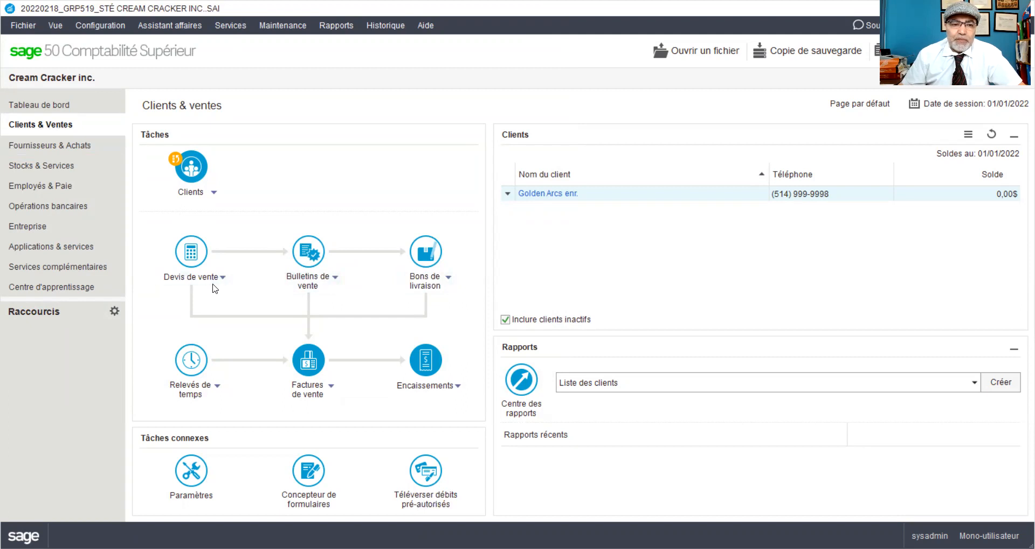
Create a purchase quote (Devis d'achat) for the supplier Britania enr. with quote number 1
{"action": "left_click", "coordinate": [54, 144]}
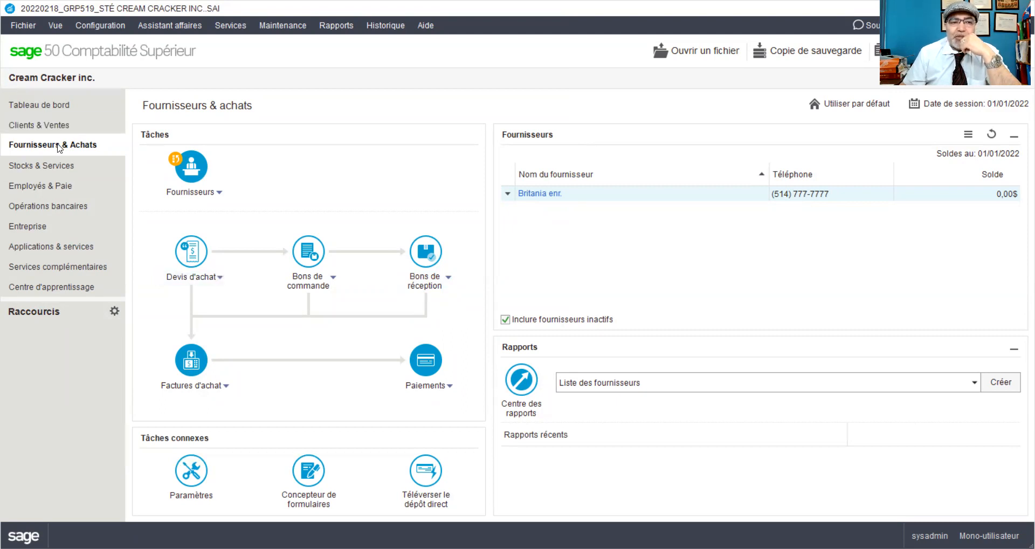
{"action": "left_click", "coordinate": [218, 277]}
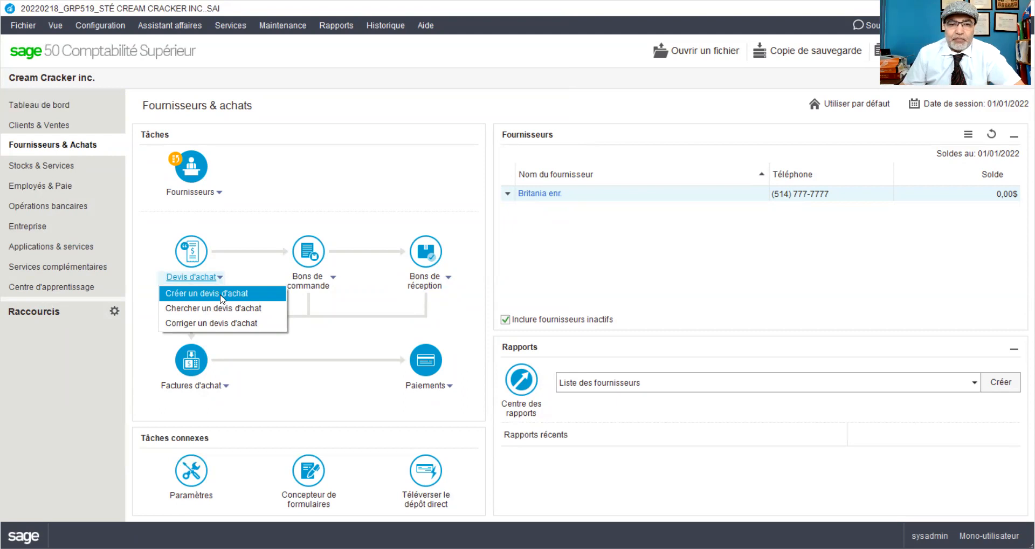
{"action": "left_click", "coordinate": [221, 296]}
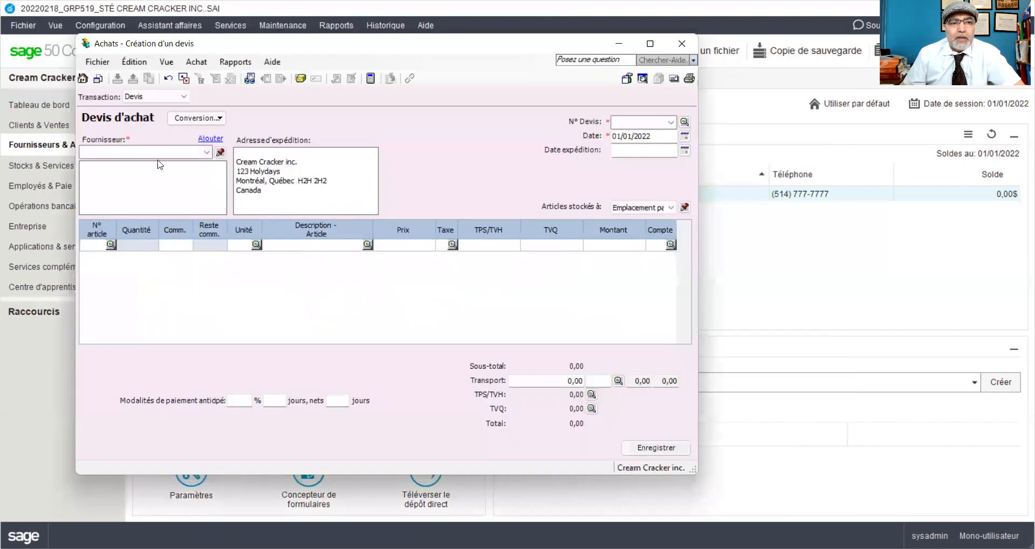
{"action": "left_click", "coordinate": [211, 151]}
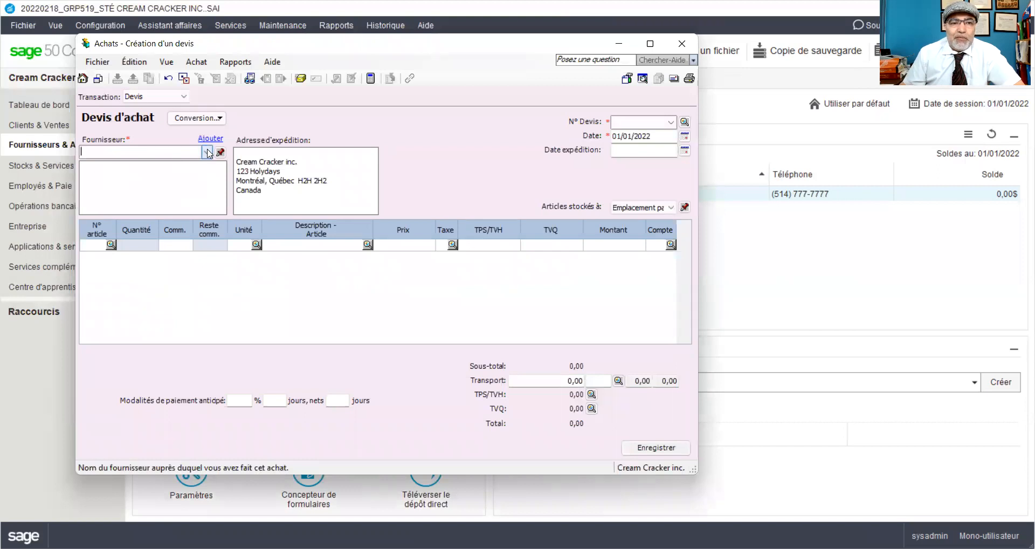
{"action": "left_click", "coordinate": [90, 174]}
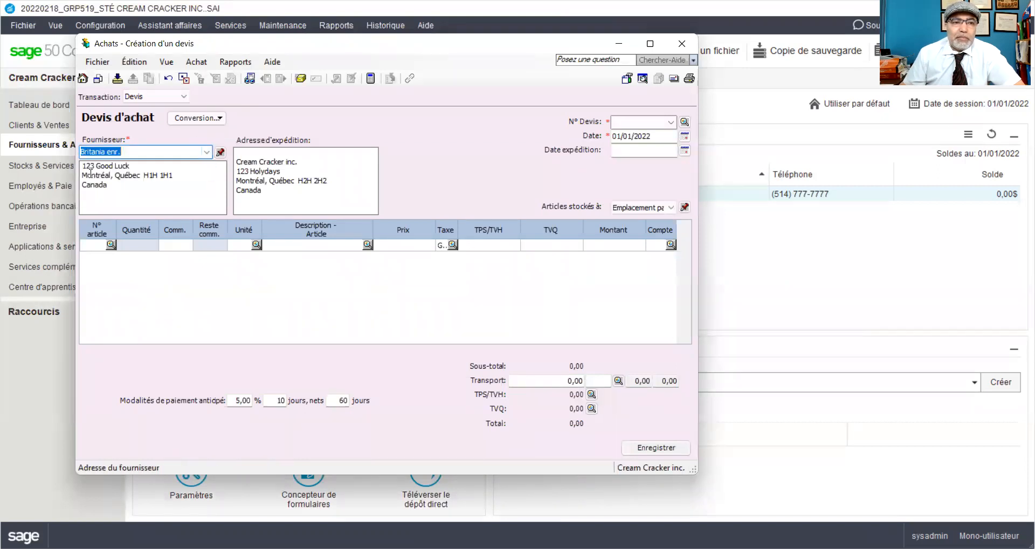
{"action": "left_click", "coordinate": [622, 121]}
{"action": "type", "text": "1"}
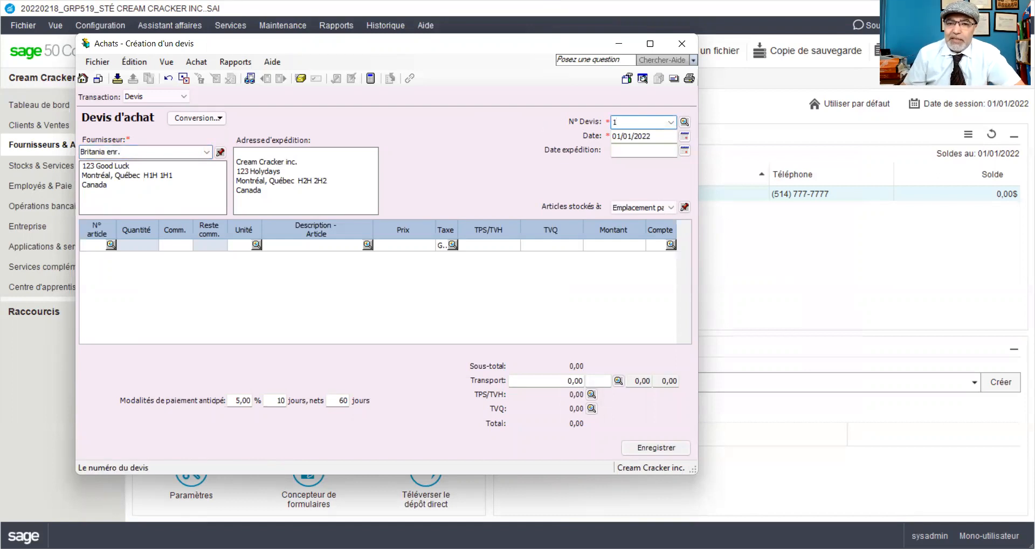
{"action": "left_click", "coordinate": [645, 136]}
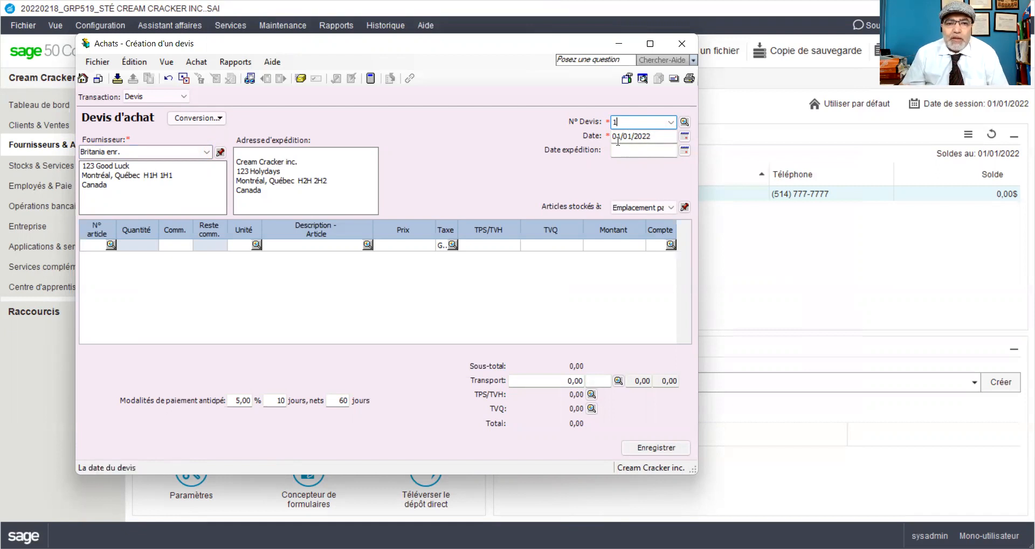
Add item CCCP, Chocolate Chip cookies Pack, to the quote's first line with 1000 units ordered at a price of 2,99
{"action": "left_click", "coordinate": [110, 245]}
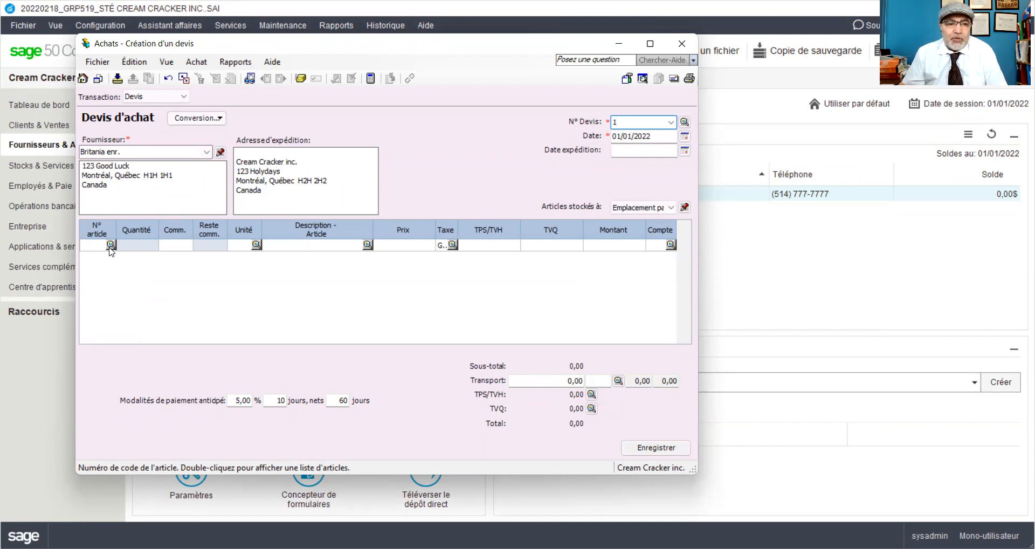
{"action": "left_click", "coordinate": [560, 277]}
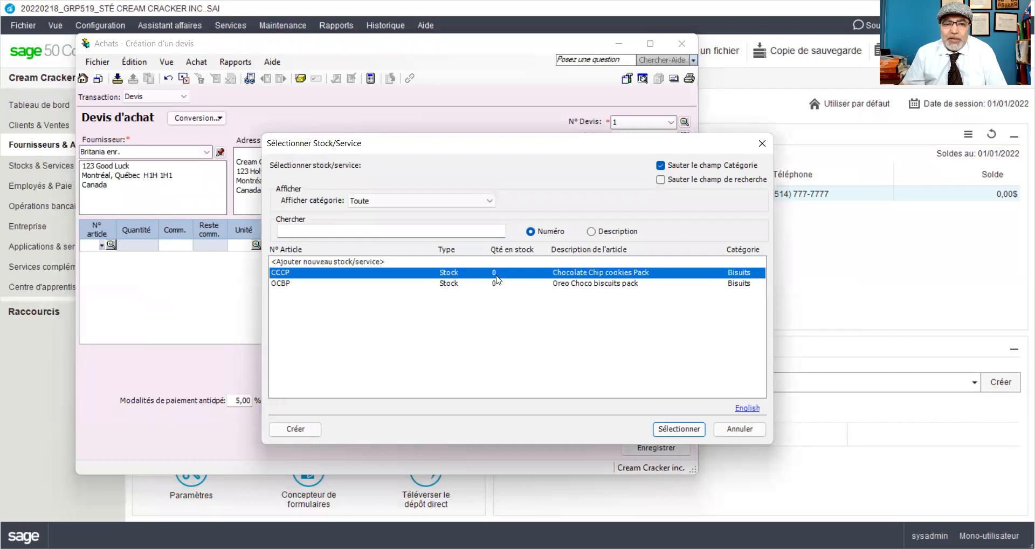
{"action": "double_click", "coordinate": [455, 275]}
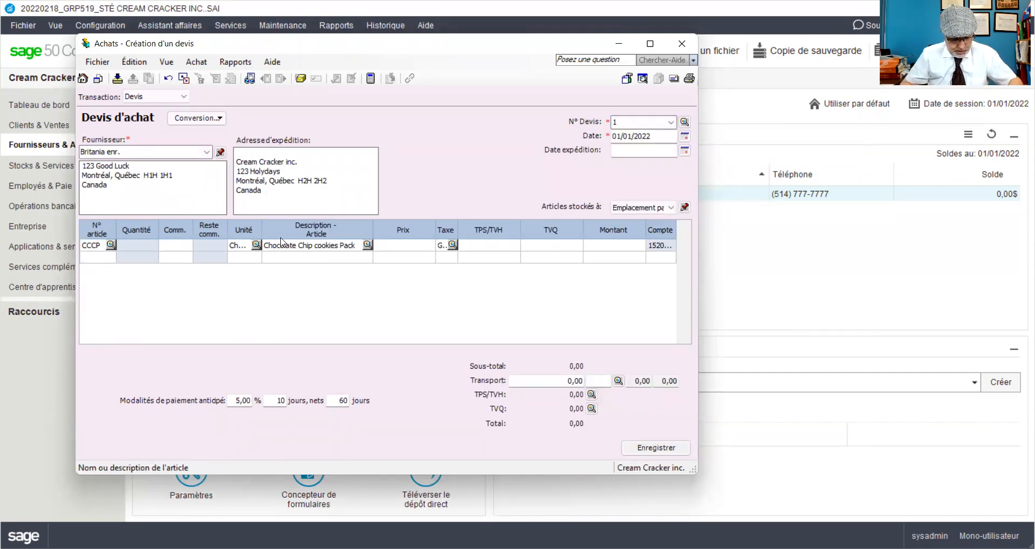
{"action": "type", "text": "1000"}
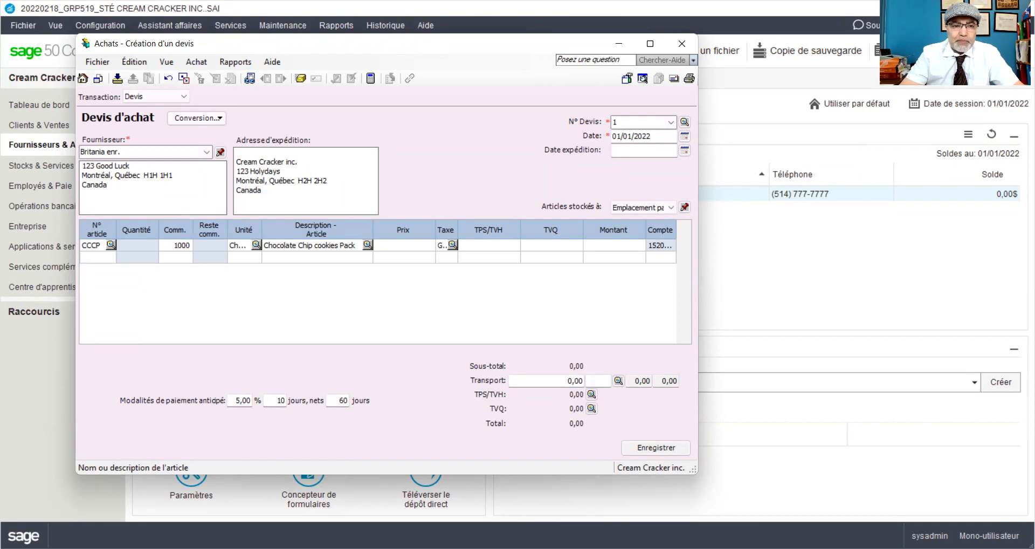
{"action": "left_click", "coordinate": [376, 247]}
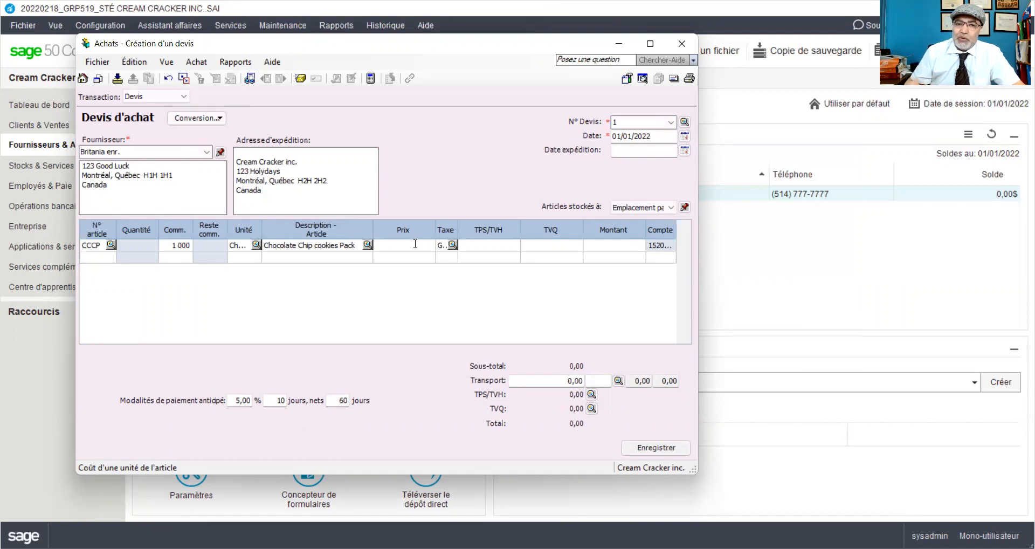
{"action": "type", "text": "2,99"}
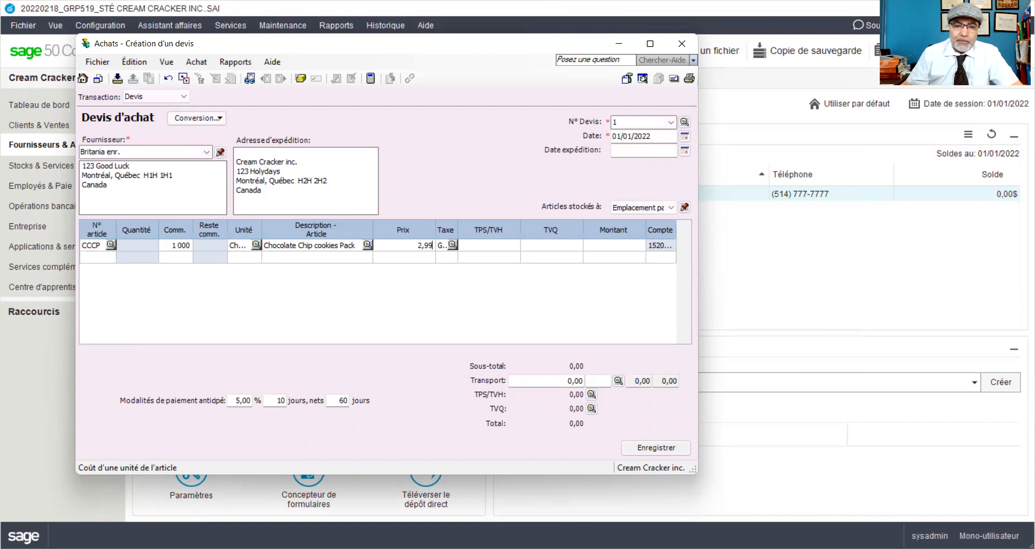
{"action": "key", "text": "Tab"}
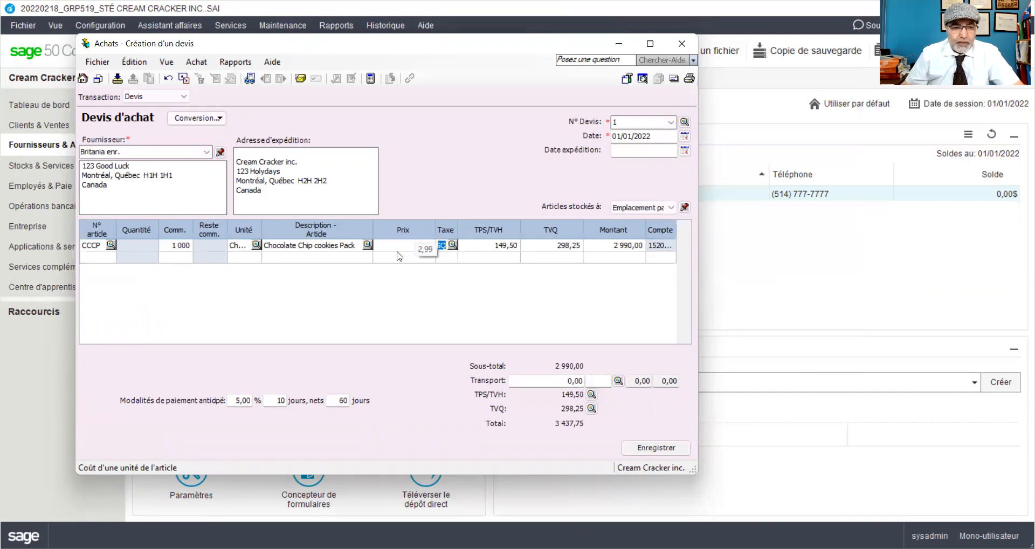
Add item OCBP, Oreo Choco biscuits pack, to the quote's second line with 1500 units ordered at a price of 3,99
{"action": "left_click", "coordinate": [95, 258]}
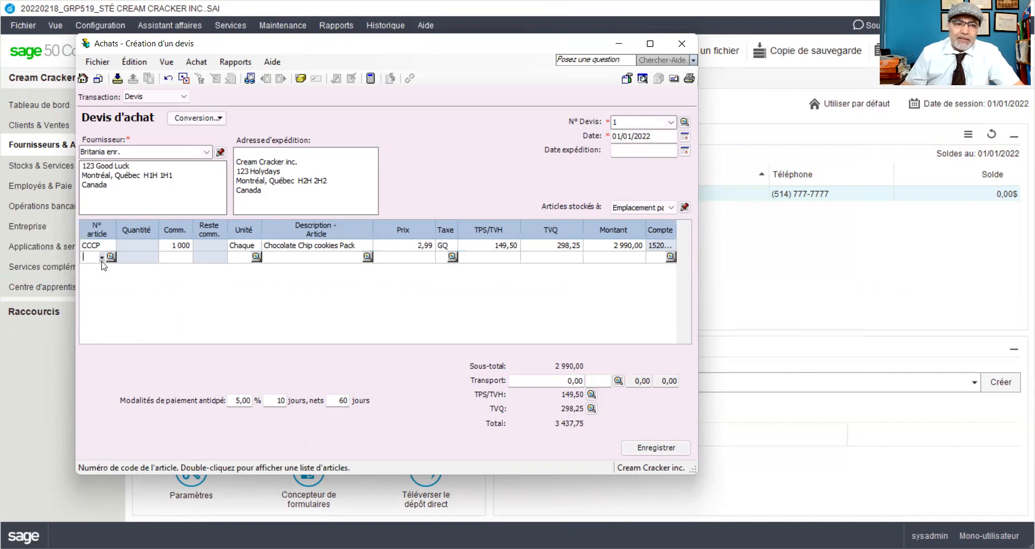
{"action": "left_click", "coordinate": [111, 257]}
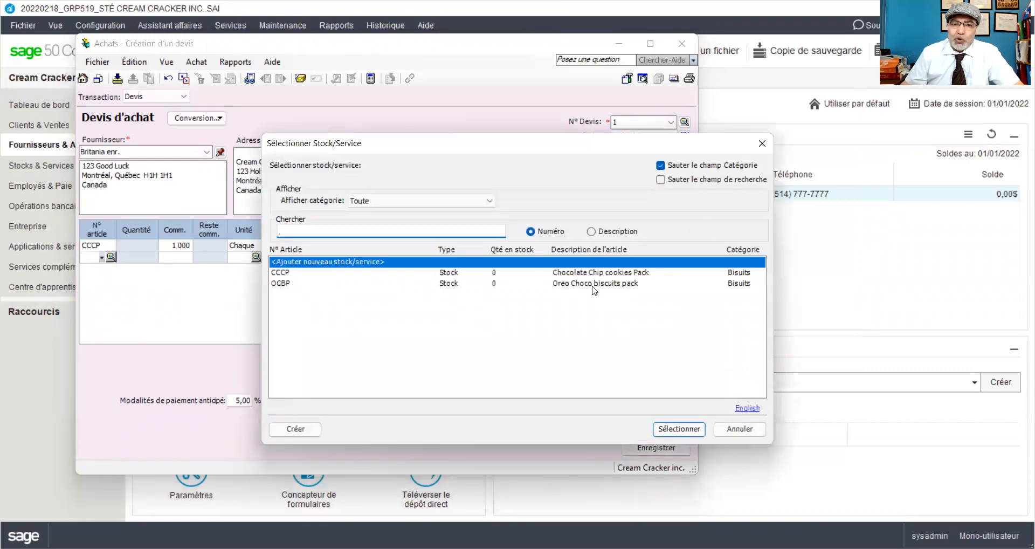
{"action": "double_click", "coordinate": [594, 284]}
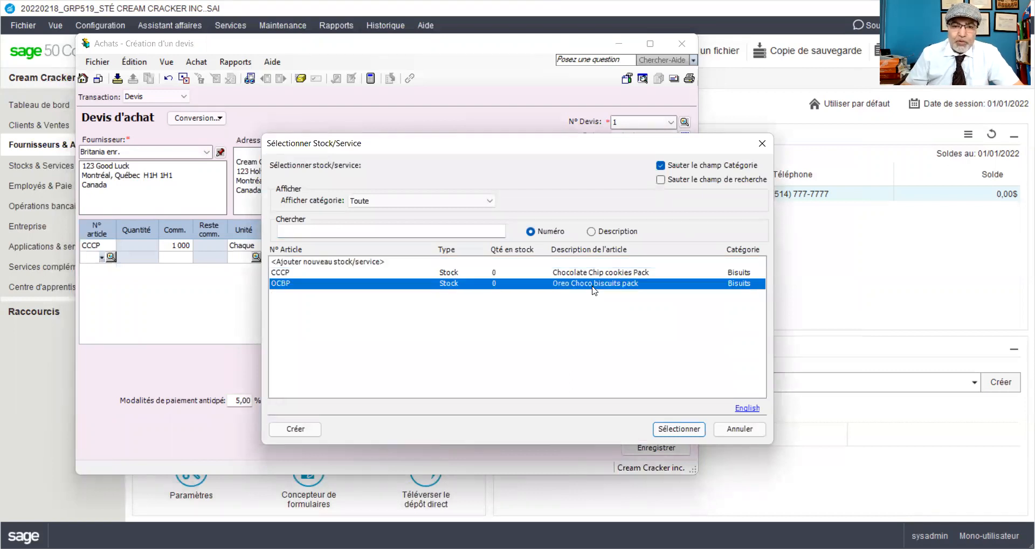
{"action": "type", "text": "1500"}
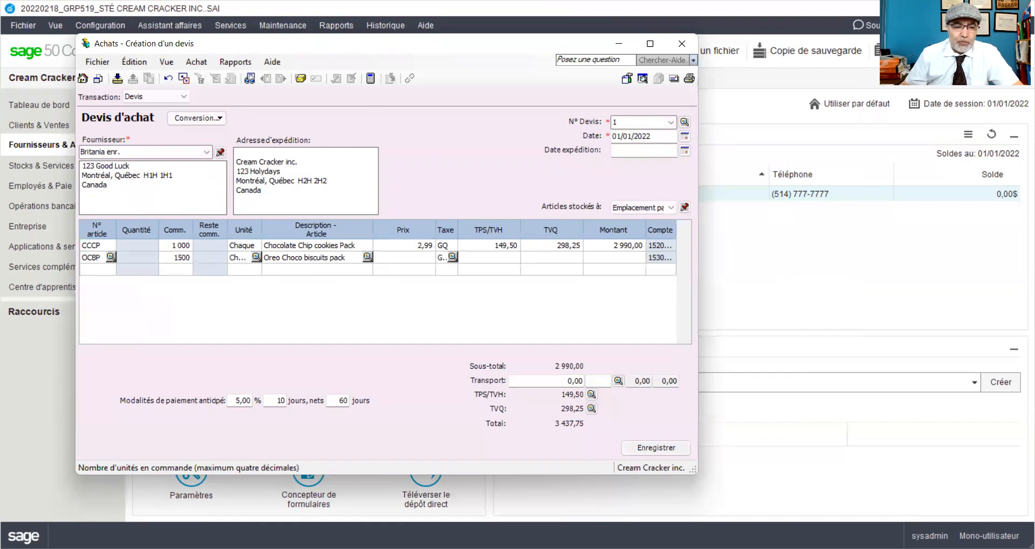
{"action": "left_click", "coordinate": [398, 257]}
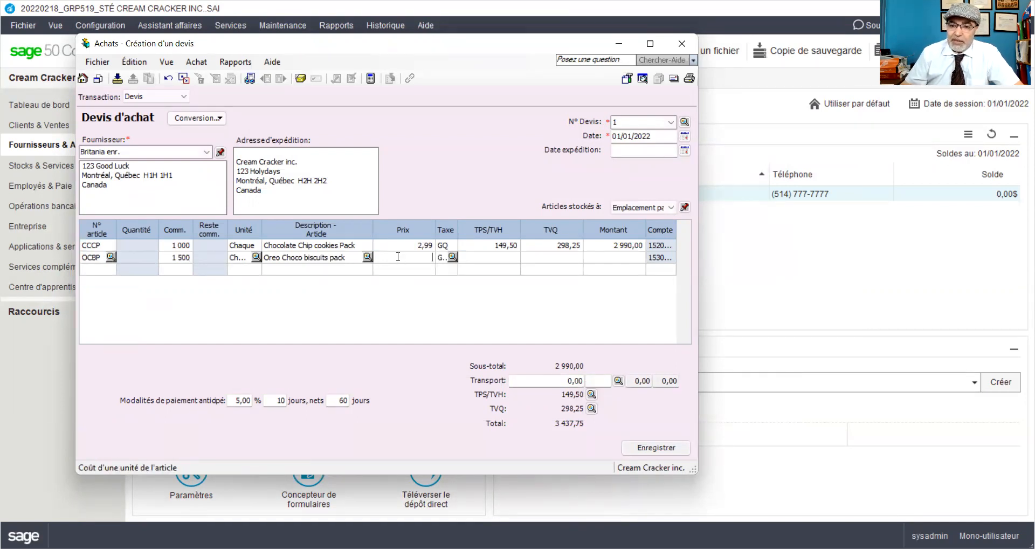
{"action": "type", "text": "3,99"}
{"action": "key", "text": "Tab"}
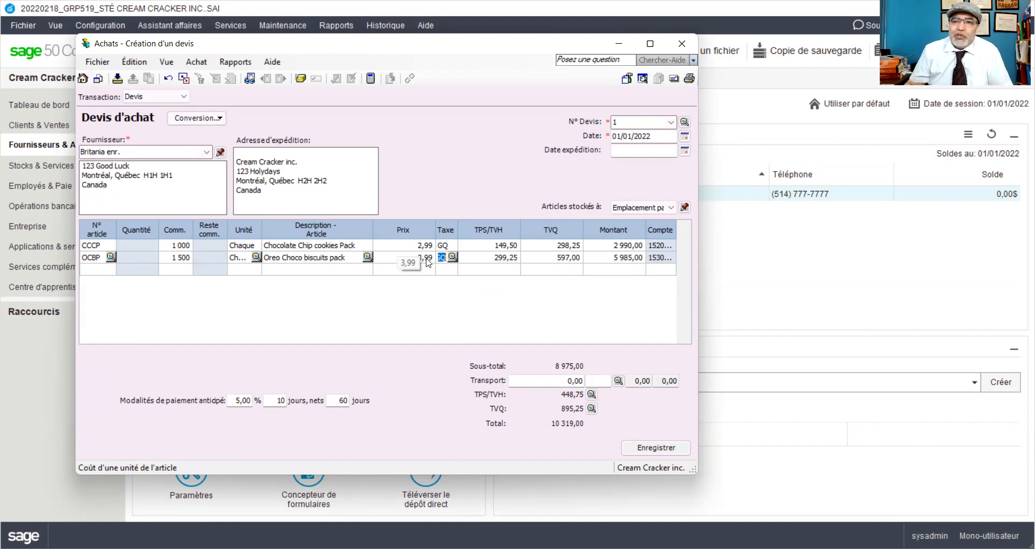
Try to preview the purchase quote, and request its purchase transaction details
{"action": "left_click", "coordinate": [642, 80]}
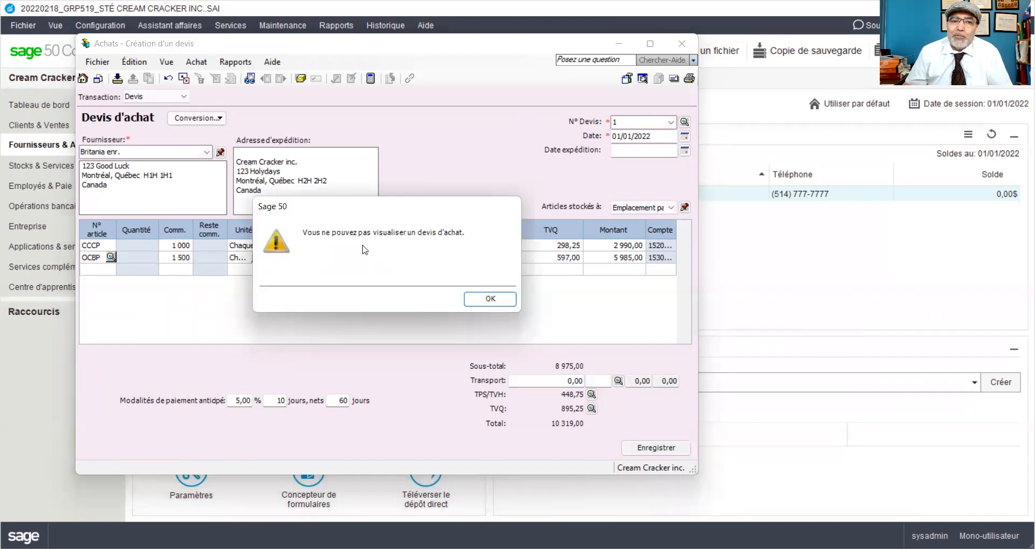
{"action": "left_click", "coordinate": [491, 299]}
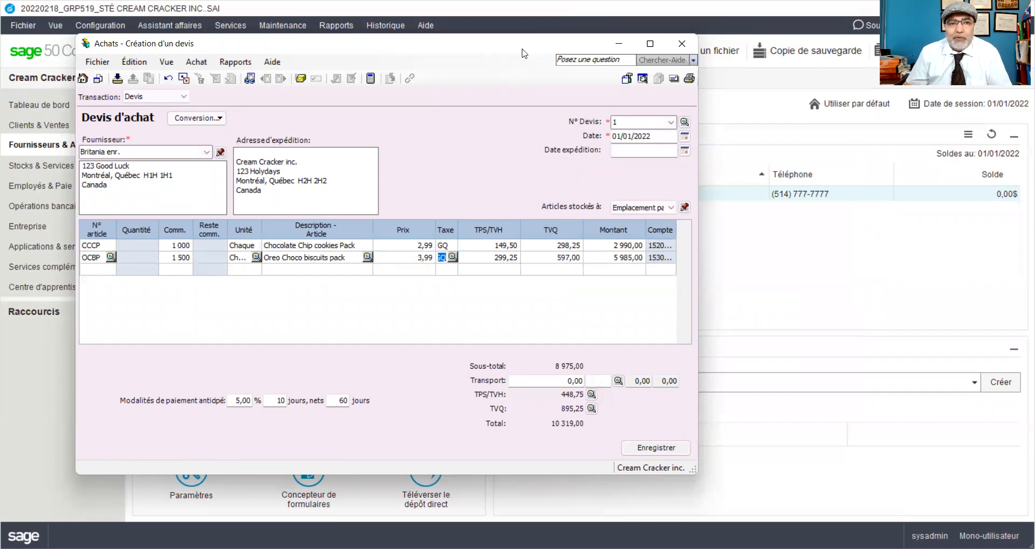
{"action": "left_click_drag", "start_coordinate": [522, 53], "coordinate": [564, 52]}
{"action": "left_click", "coordinate": [279, 61]}
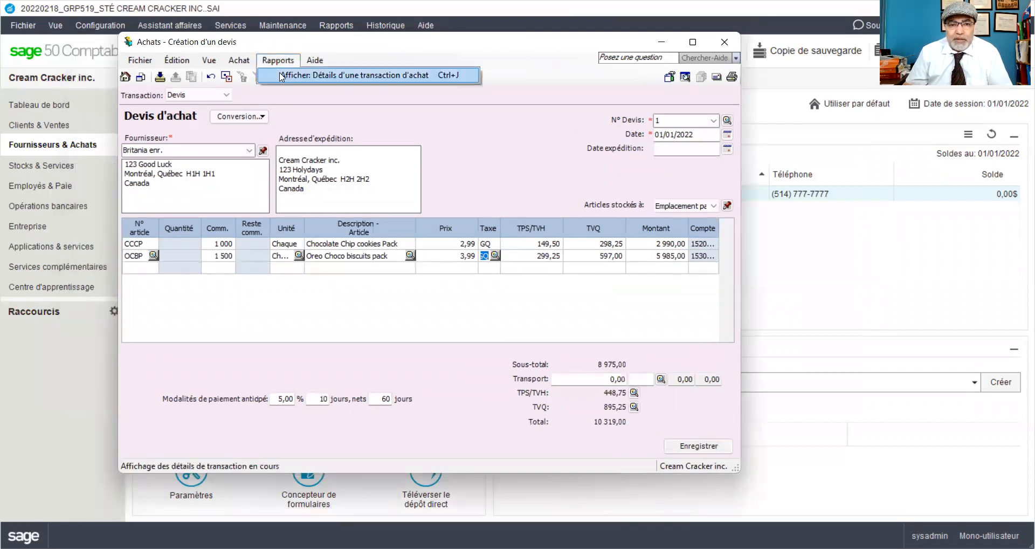
{"action": "left_click", "coordinate": [281, 76]}
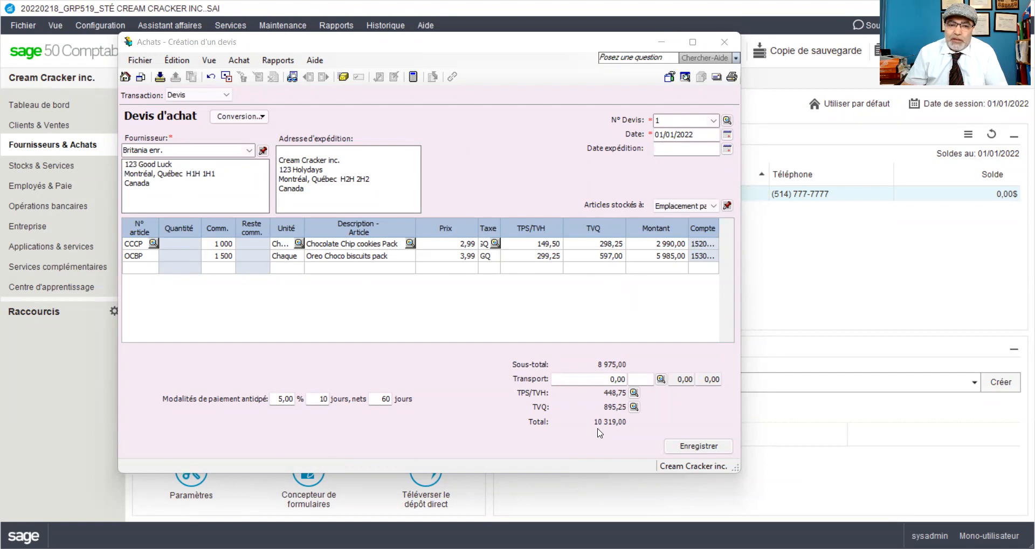
Record the purchase quote for Britania enr. and dismiss the transaction confirmation
{"action": "left_click", "coordinate": [694, 450]}
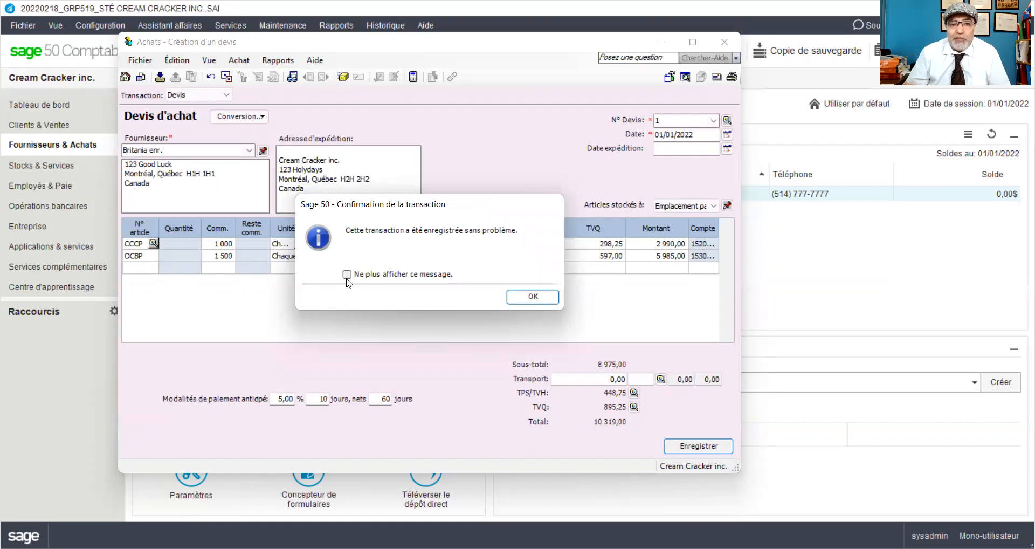
{"action": "left_click", "coordinate": [516, 297]}
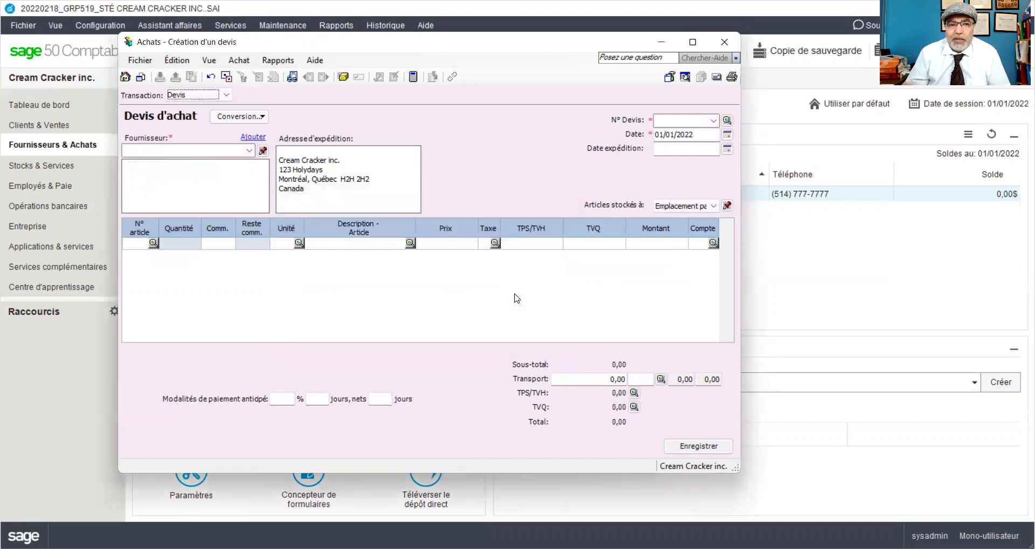